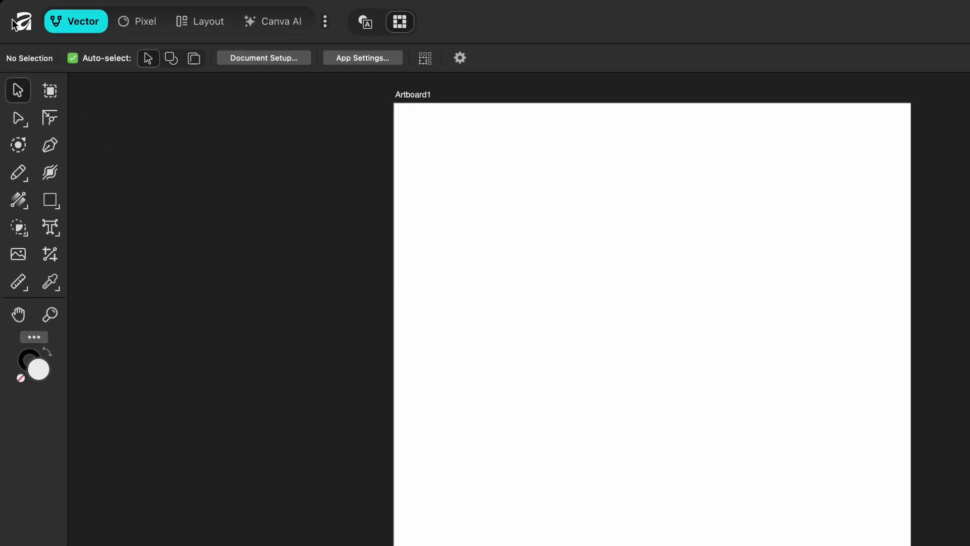
# Close the Welcome home screen so only the blank Artboard1 document remains in the Vector workspace
pyautogui.click(15, 24)
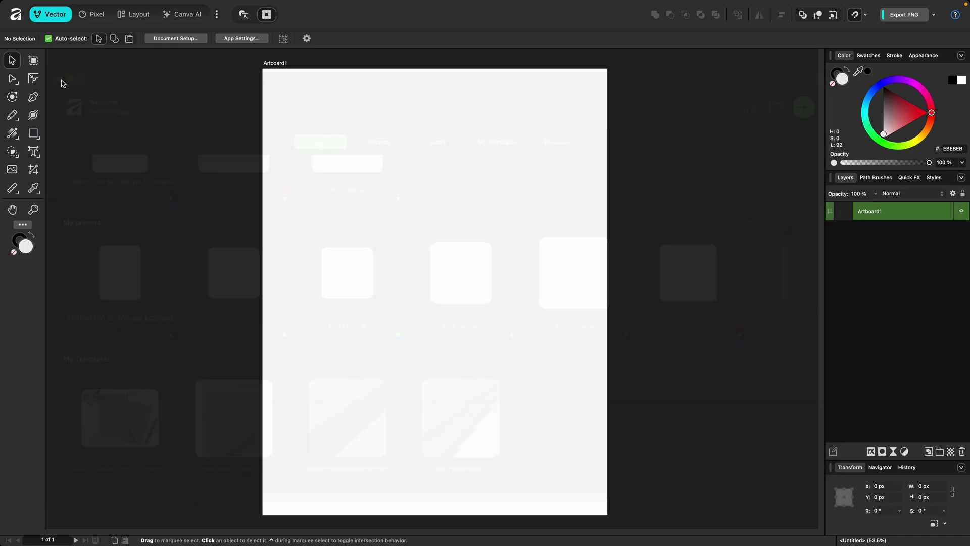
pyautogui.click(60, 79)
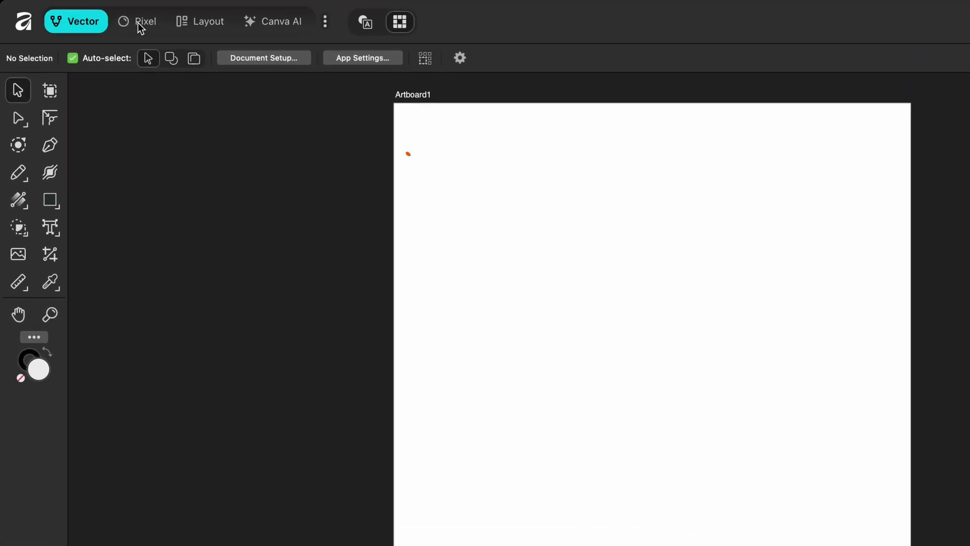
pyautogui.click(138, 22)
pyautogui.click(204, 25)
pyautogui.click(263, 24)
pyautogui.click(66, 20)
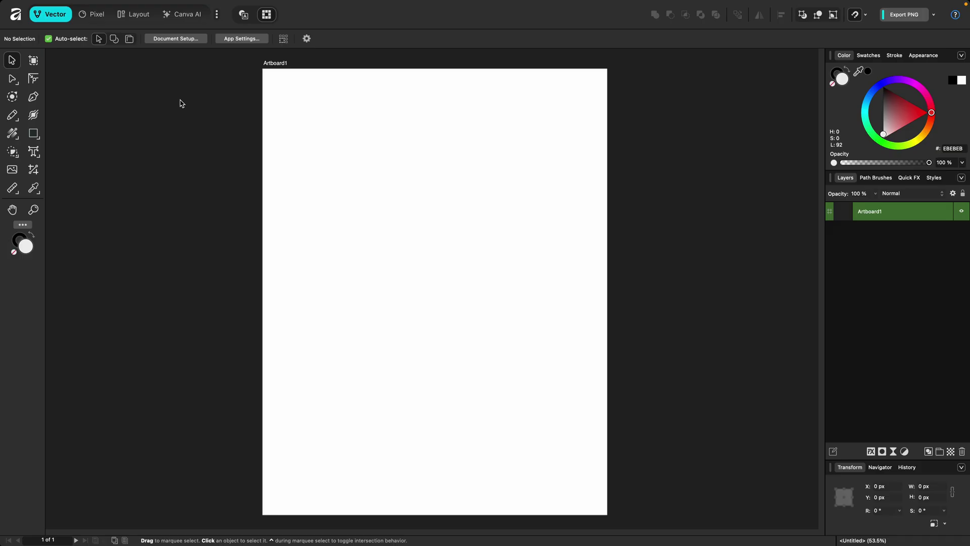
# In the studios list, turn Canva AI off and Slice on, leaving Vector, Pixel, Layout and Slice
pyautogui.click(216, 15)
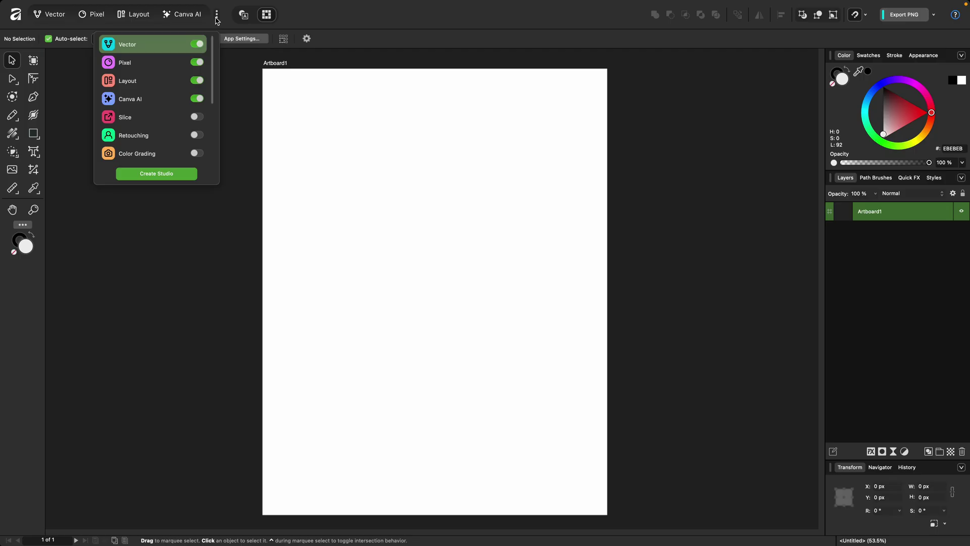
pyautogui.click(197, 98)
pyautogui.click(197, 118)
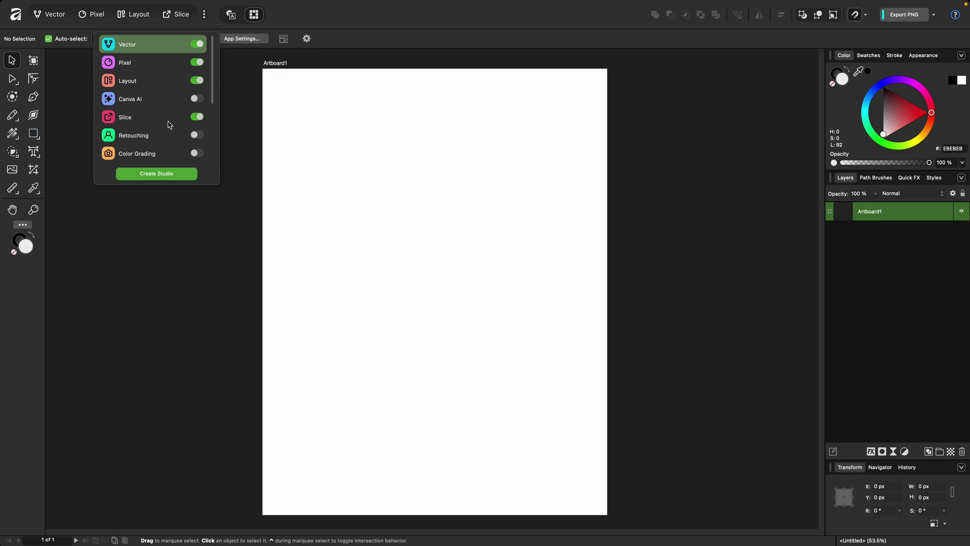
# Select Artboard1 with Cmd+A, then review Customize Toolbar and close it with no changes
pyautogui.click(74, 63)
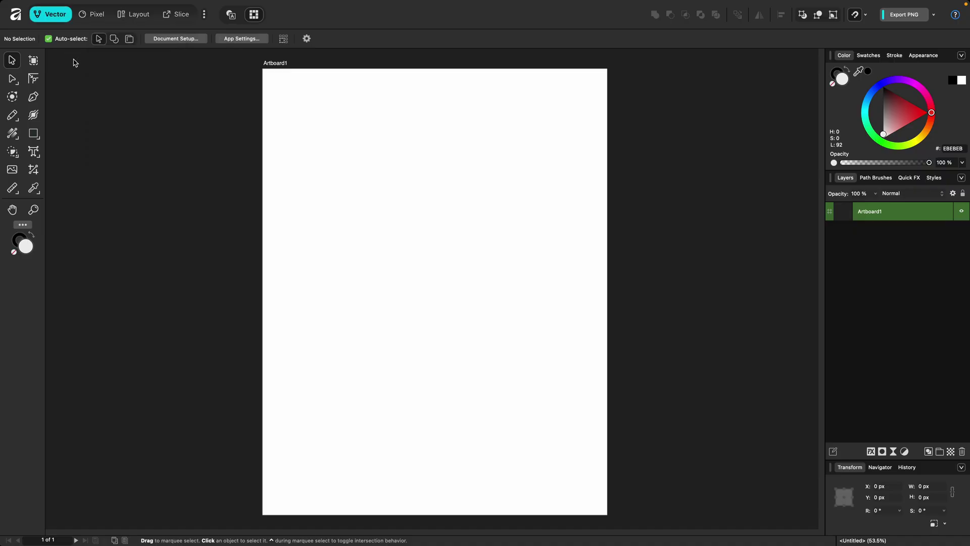
pyautogui.press('super+a')
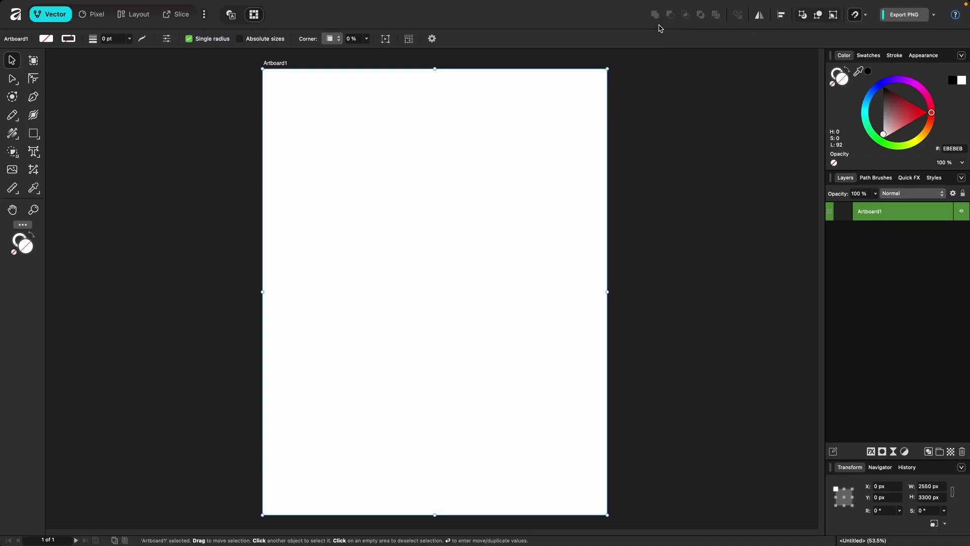
pyautogui.rightClick(598, 20)
pyautogui.click(615, 74)
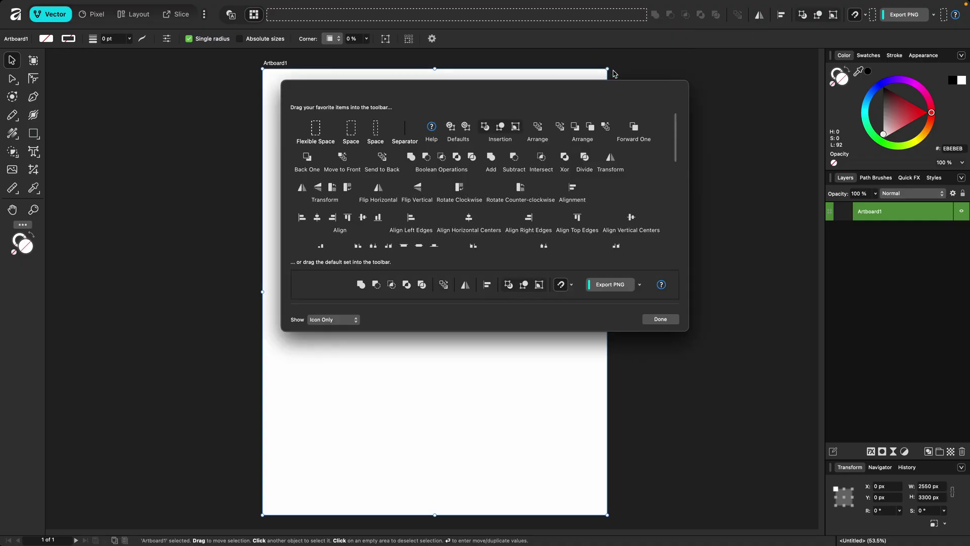
pyautogui.click(645, 319)
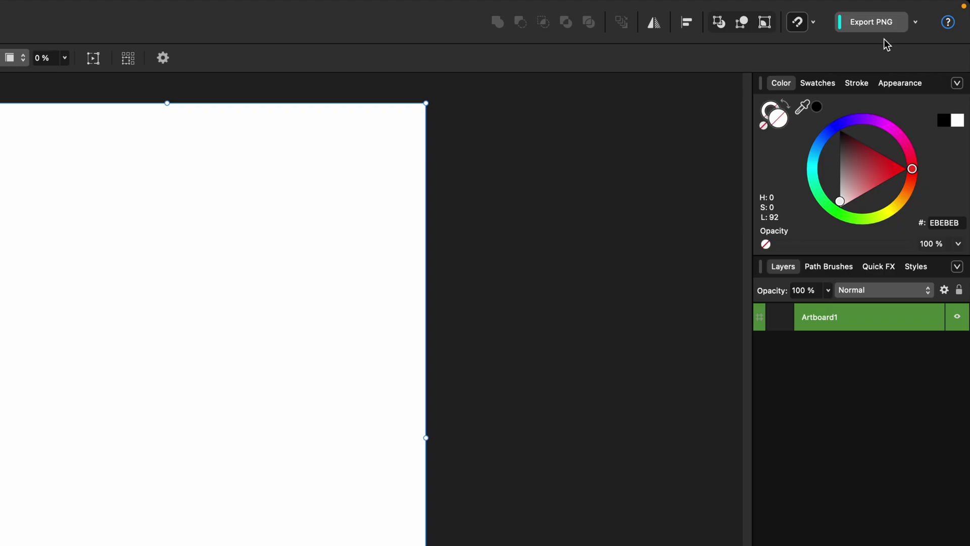
# Browse the Export PNG quick-export format toggles, close the list and deselect Artboard1
pyautogui.click(916, 23)
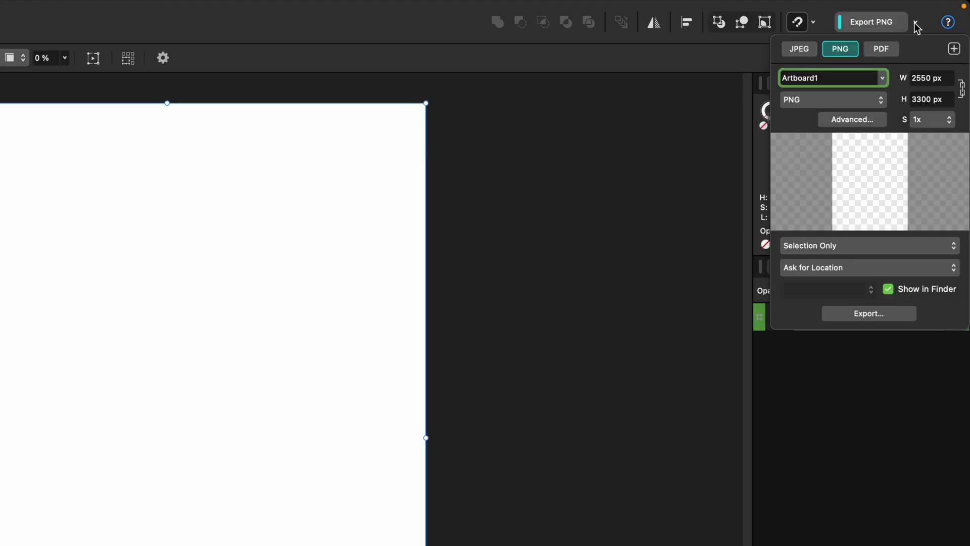
pyautogui.click(954, 49)
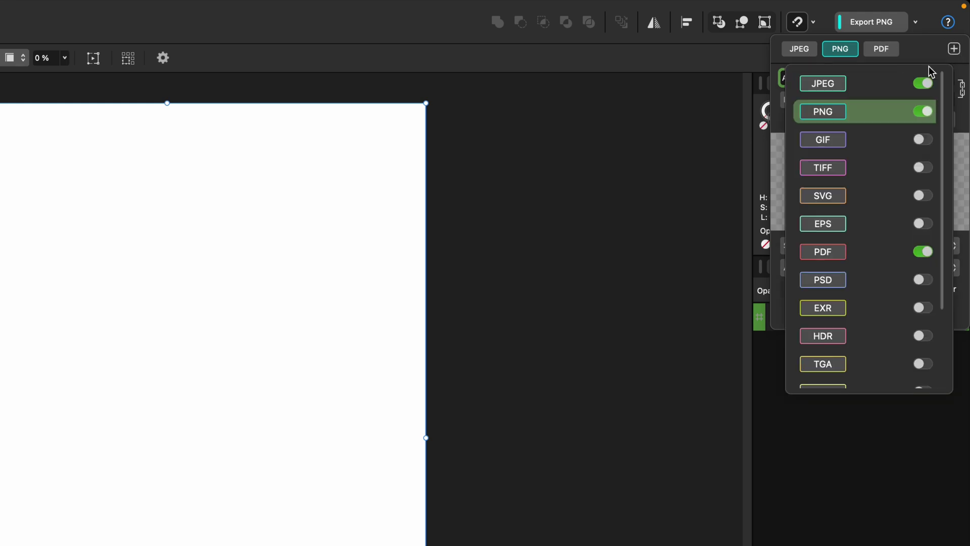
pyautogui.click(954, 48)
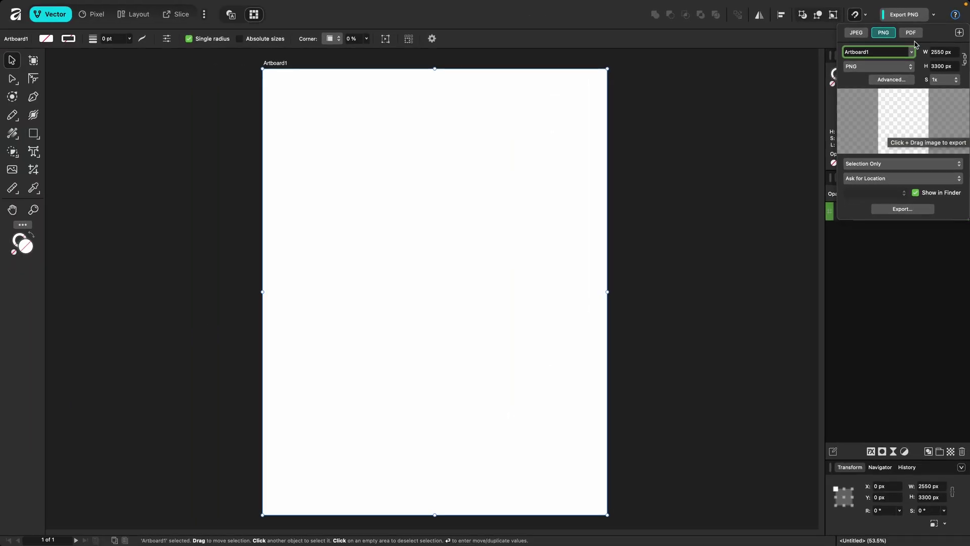
pyautogui.click(760, 62)
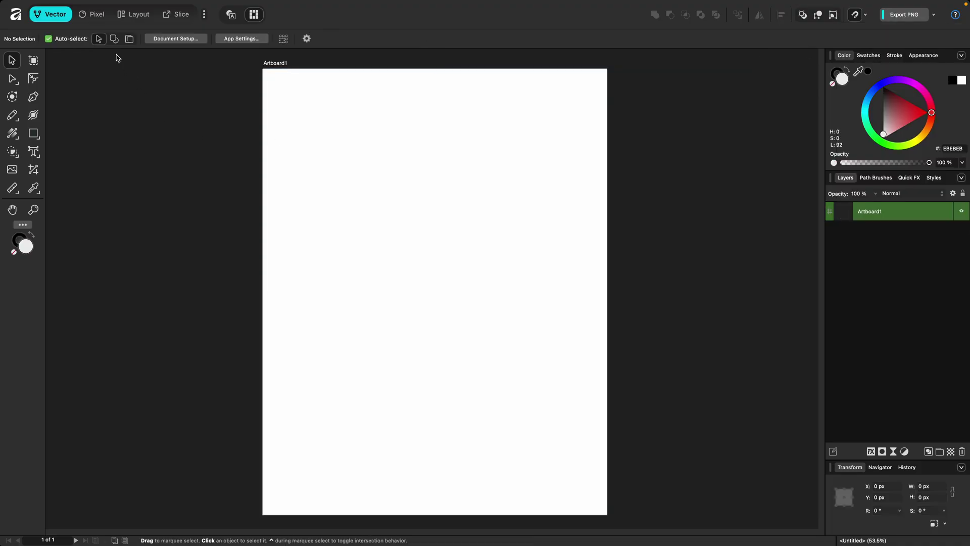
pyautogui.moveTo(100, 3)
pyautogui.click(70, 6)
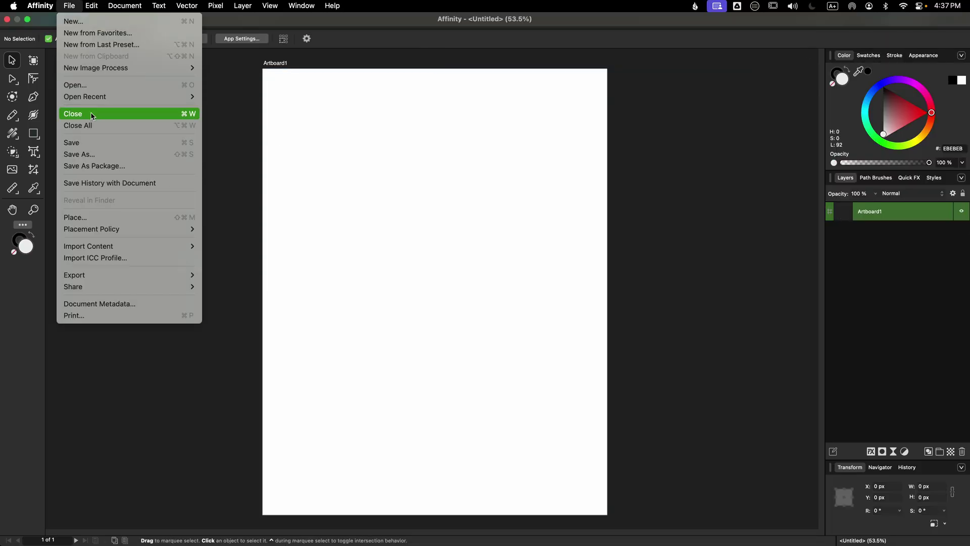
pyautogui.moveTo(91, 277)
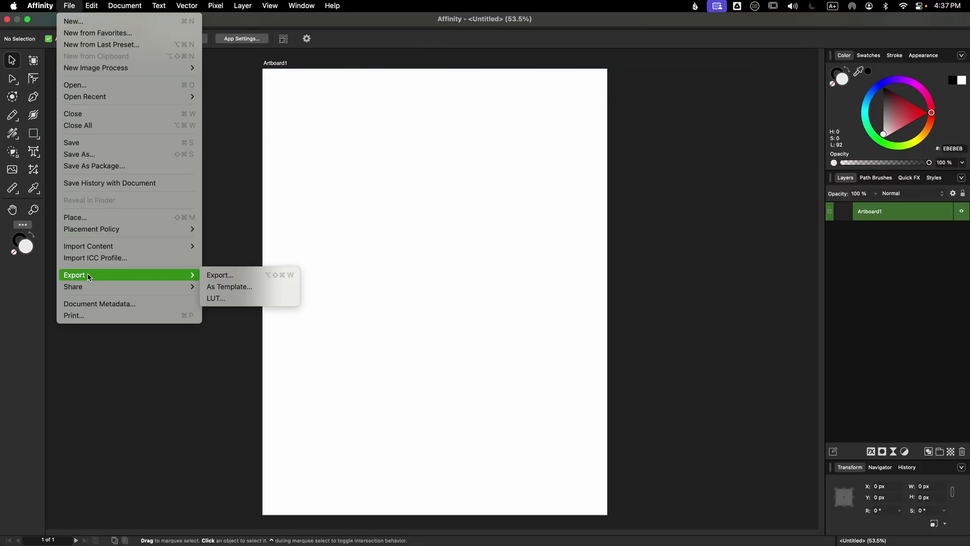
pyautogui.click(206, 264)
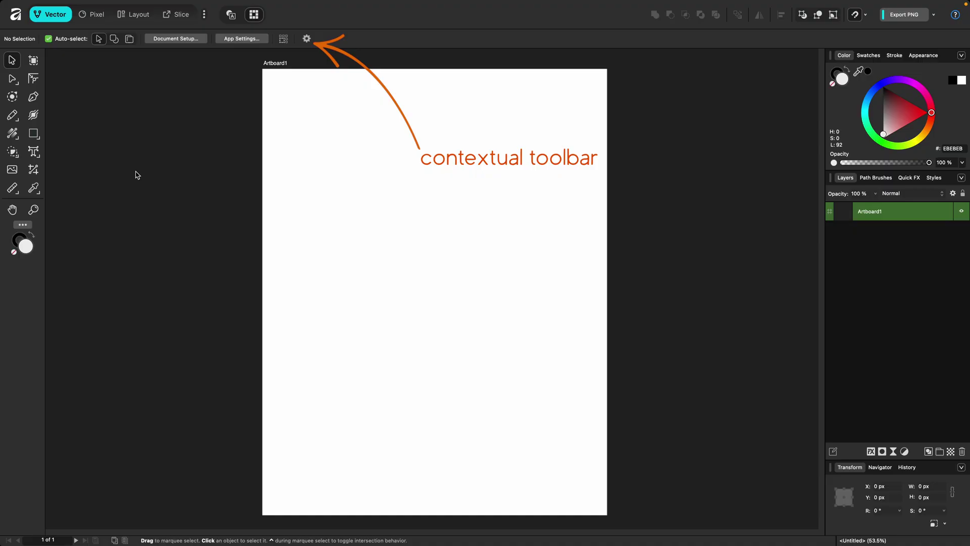
# Cycle through the Artboard, Node and Corner tools, ending back on the Move tool
pyautogui.click(33, 60)
pyautogui.click(19, 78)
pyautogui.click(34, 79)
pyautogui.click(12, 60)
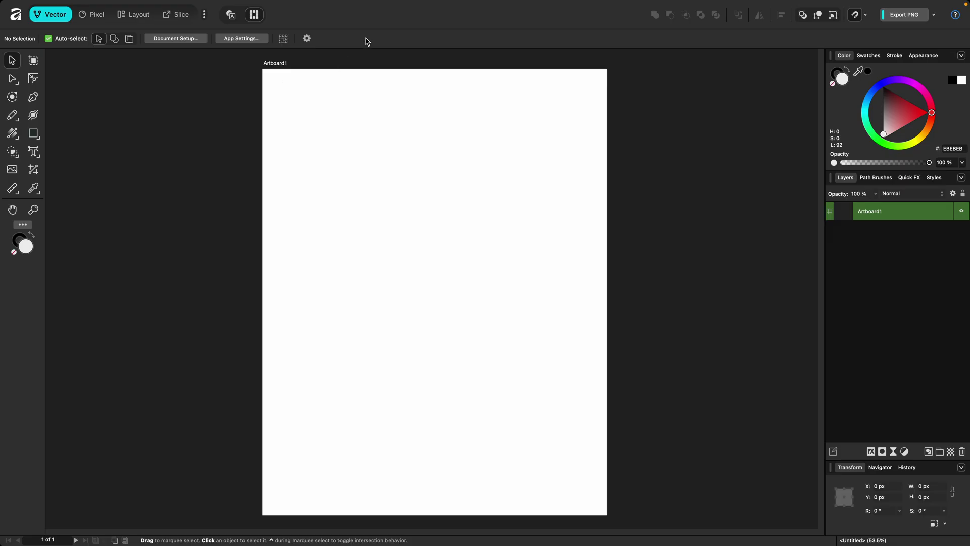
# Undock the context toolbar and float it partway up the left side of the canvas
pyautogui.moveTo(366, 42); pyautogui.dragTo(326, 60)
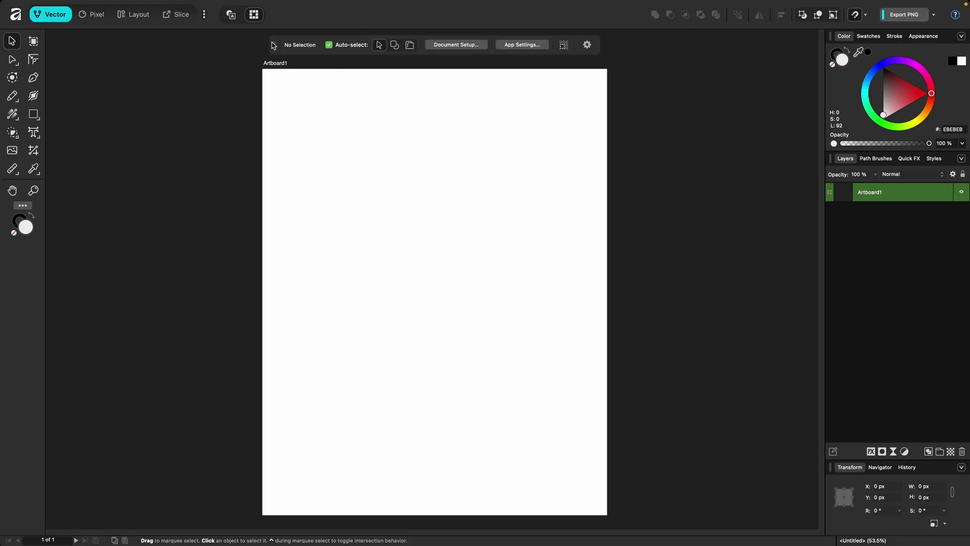
pyautogui.moveTo(273, 47); pyautogui.dragTo(53, 523)
pyautogui.moveTo(53, 523); pyautogui.dragTo(54, 522)
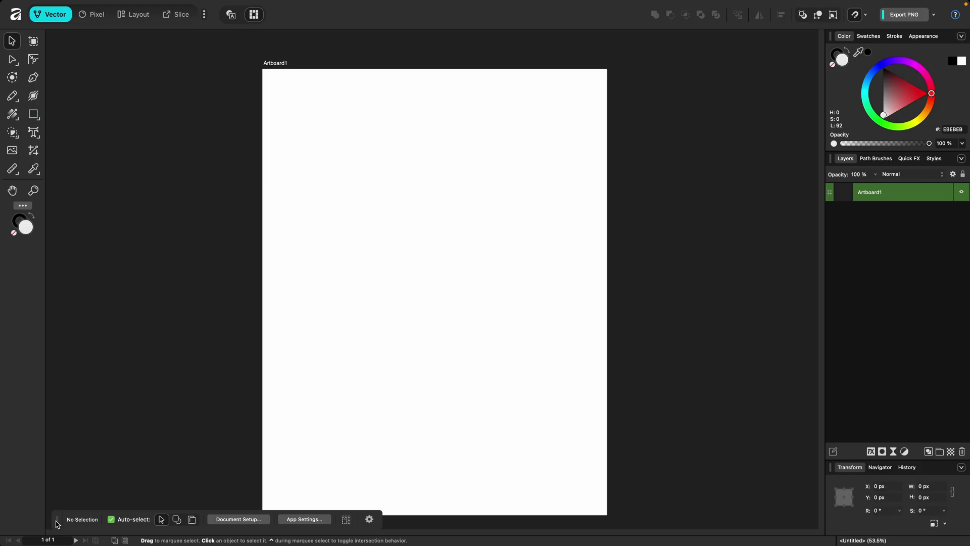
pyautogui.moveTo(57, 524); pyautogui.dragTo(15, 336)
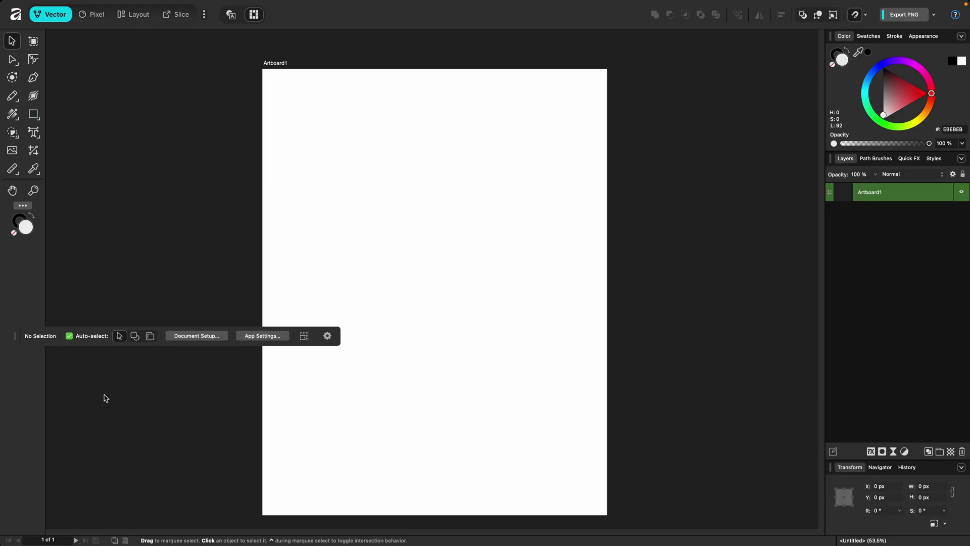
# Drag the floating context toolbar up and dock it full-width beneath the main toolbar
pyautogui.doubleClick(14, 335)
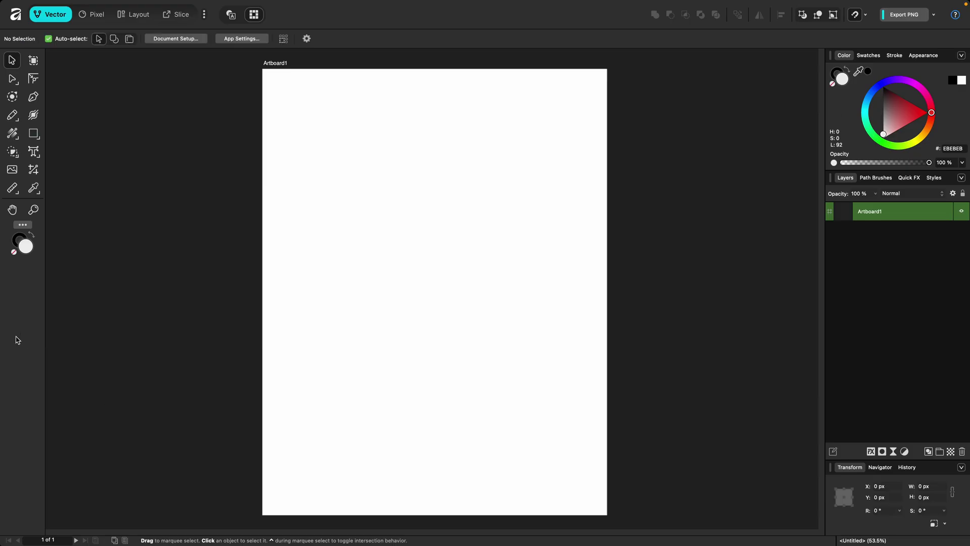
pyautogui.doubleClick(362, 38)
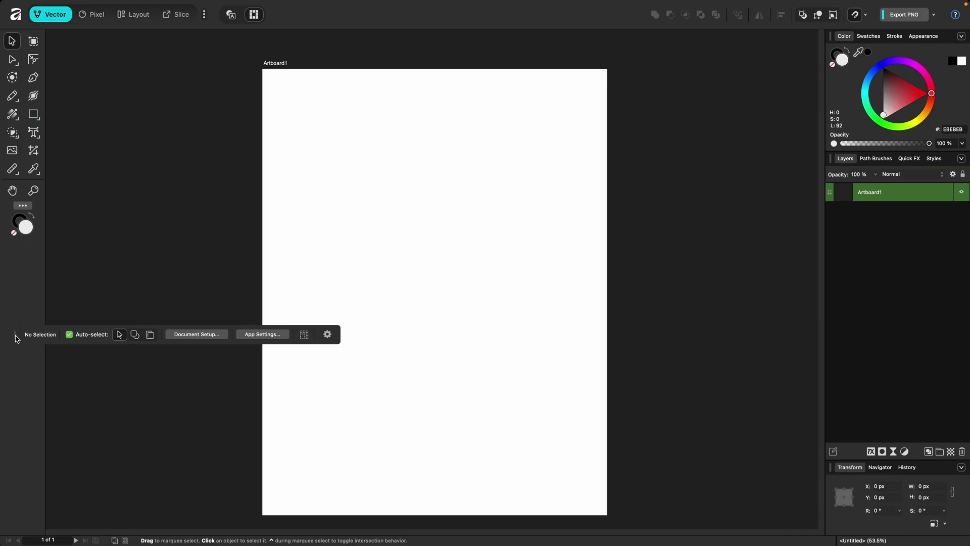
pyautogui.moveTo(16, 336); pyautogui.dragTo(449, 44)
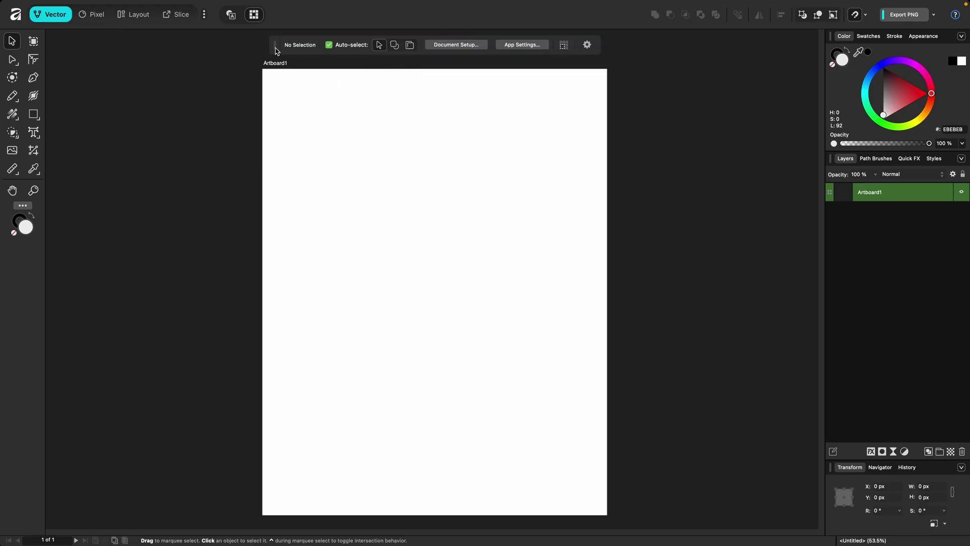
pyautogui.moveTo(275, 43); pyautogui.dragTo(275, 31)
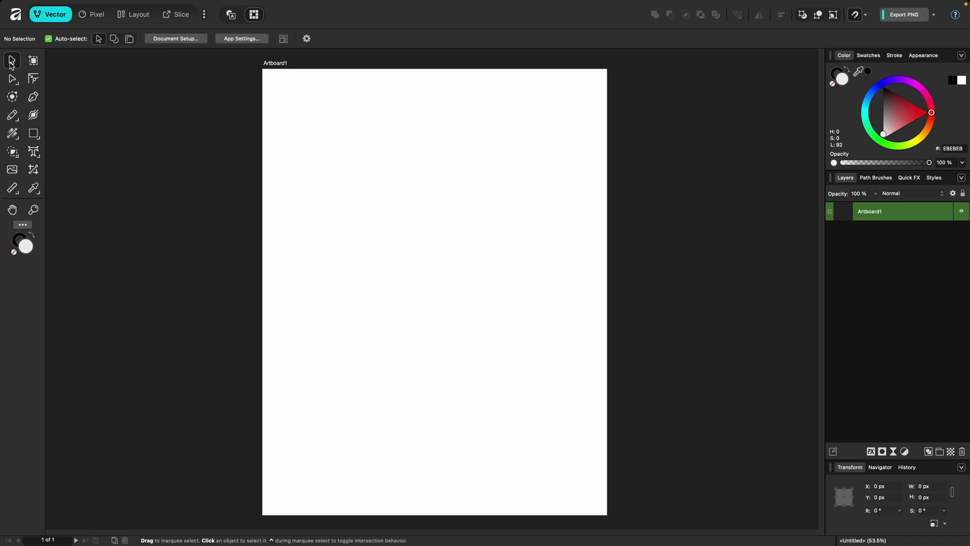
pyautogui.click(306, 39)
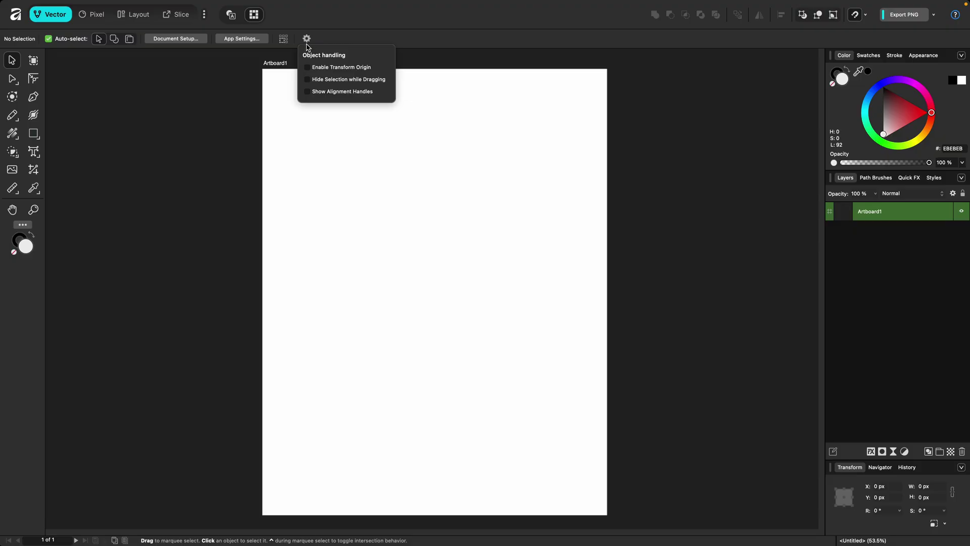
pyautogui.click(62, 82)
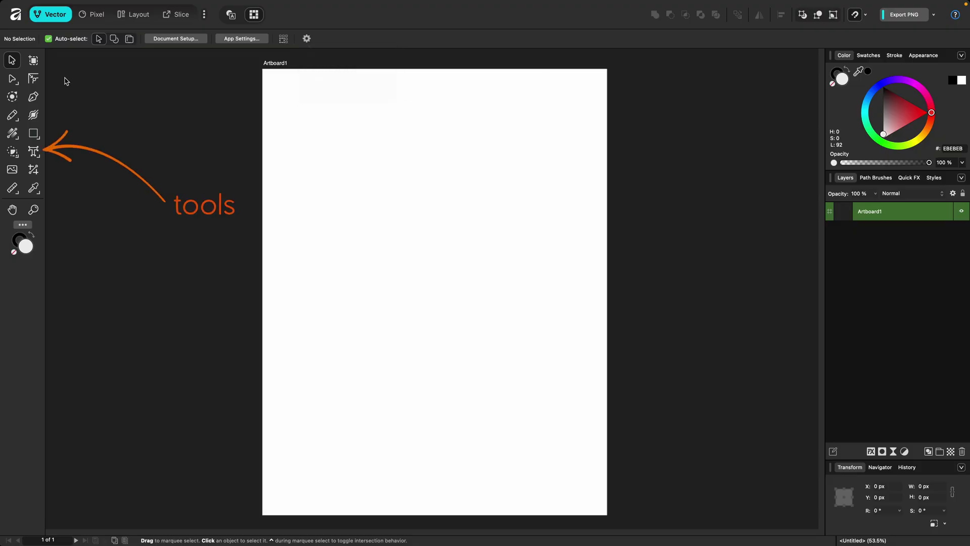
pyautogui.click(91, 15)
pyautogui.click(135, 14)
pyautogui.click(175, 16)
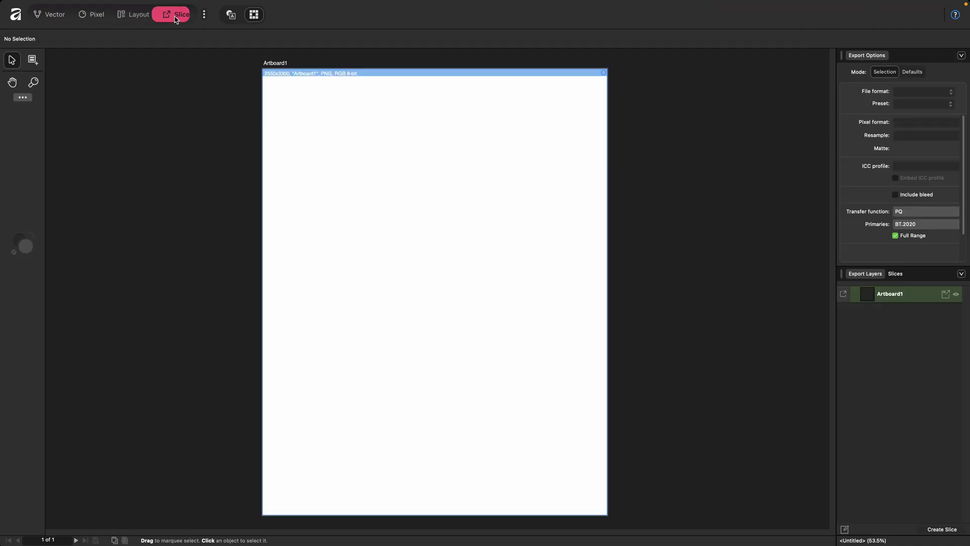
pyautogui.click(49, 17)
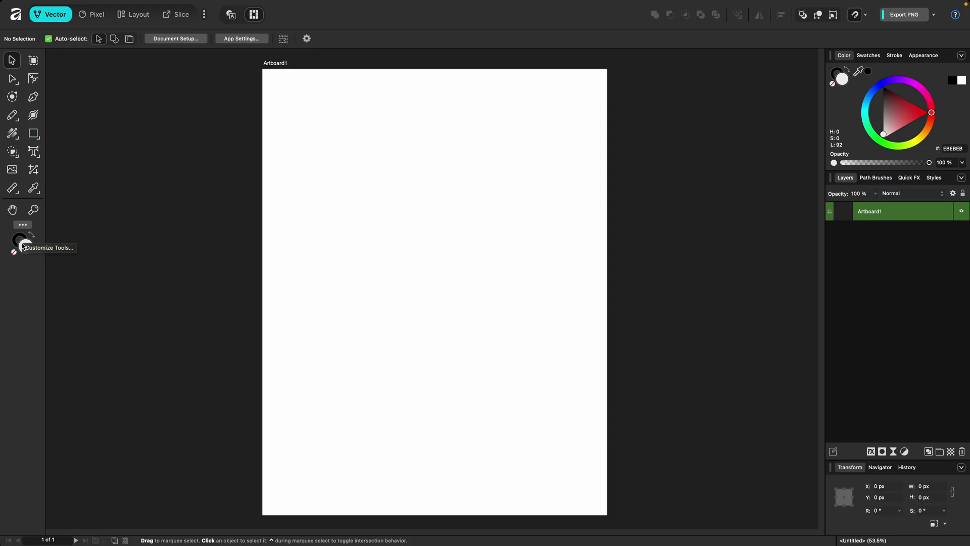
pyautogui.rightClick(18, 275)
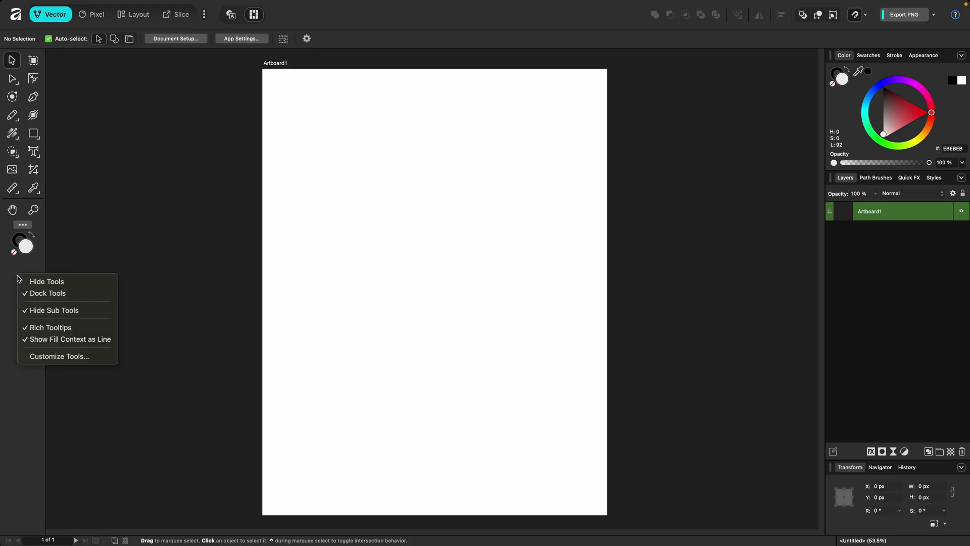
pyautogui.click(36, 357)
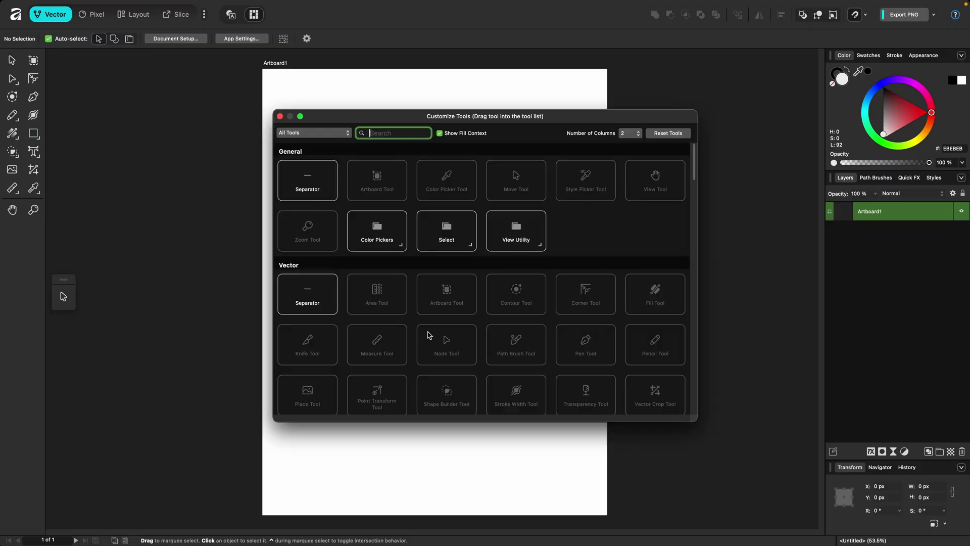
pyautogui.click(280, 117)
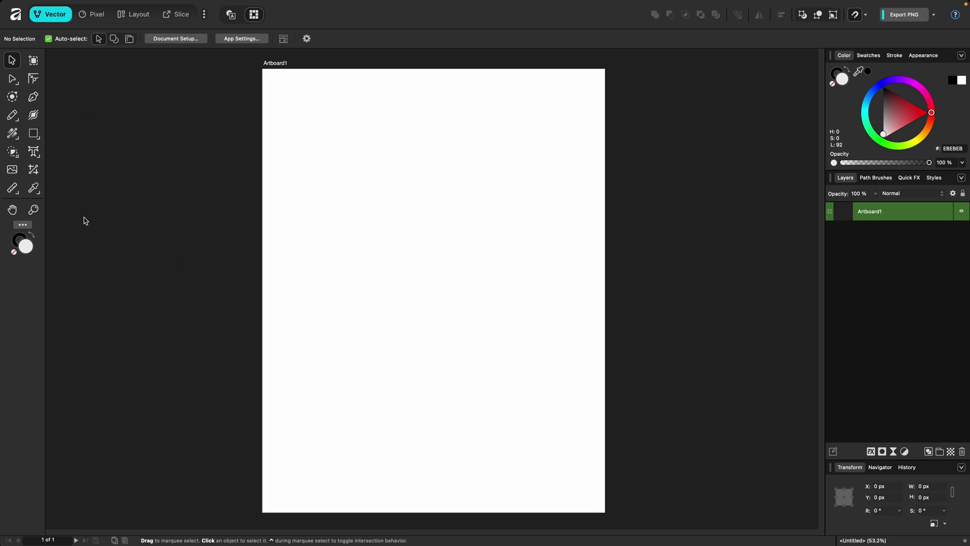
# Float the tools panel across the workspace, dock it back, and pick the Rectangle tool (M)
pyautogui.doubleClick(29, 289)
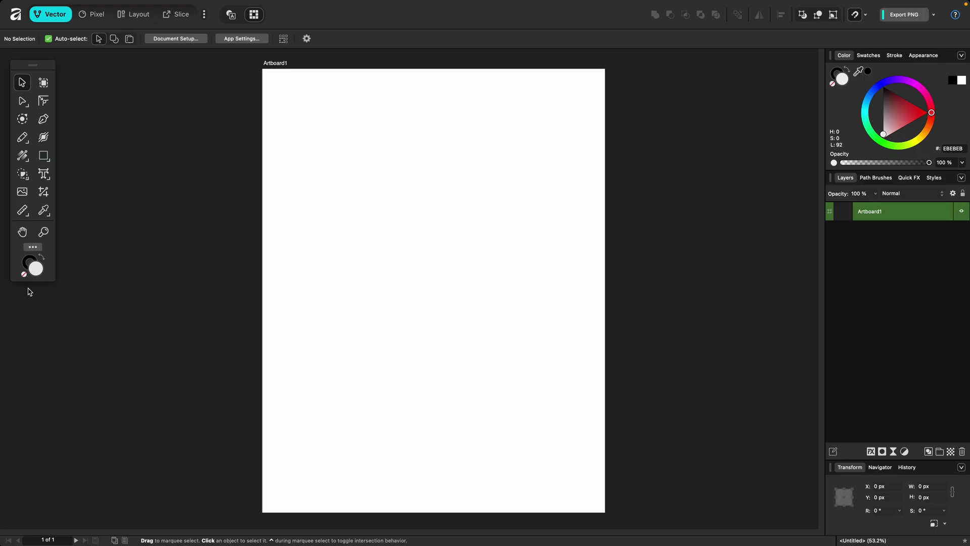
pyautogui.rightClick(51, 277)
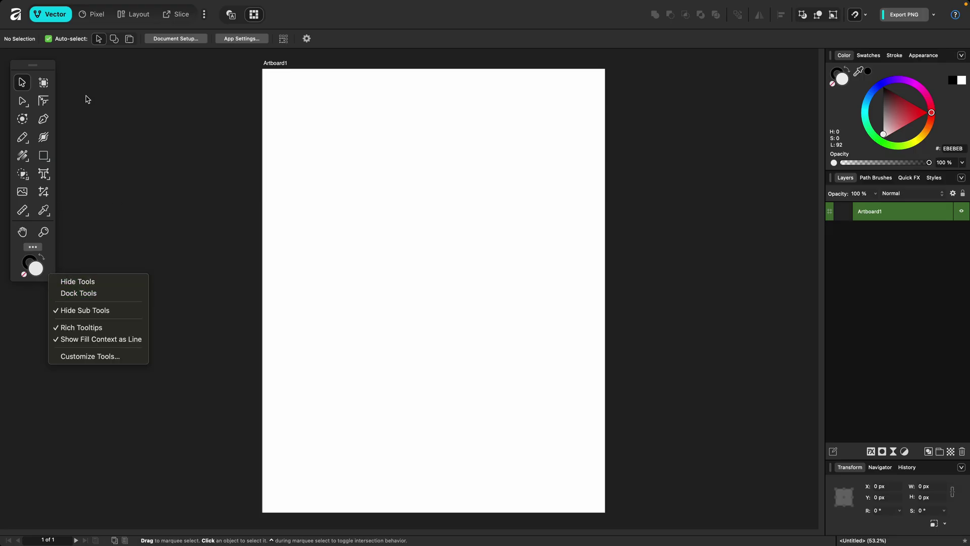
pyautogui.moveTo(52, 68); pyautogui.dragTo(784, 67)
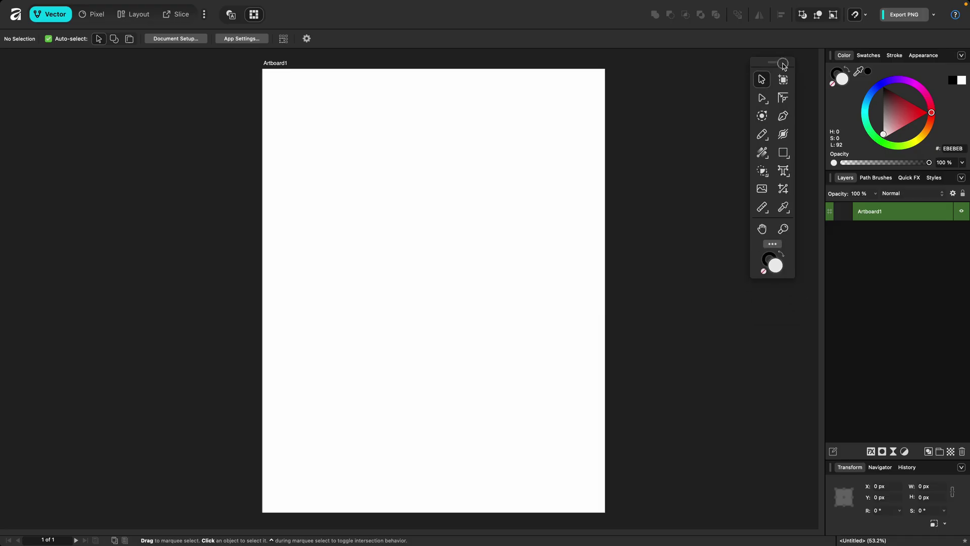
pyautogui.rightClick(784, 67)
pyautogui.click(762, 67)
pyautogui.doubleClick(762, 68)
pyautogui.press('m')
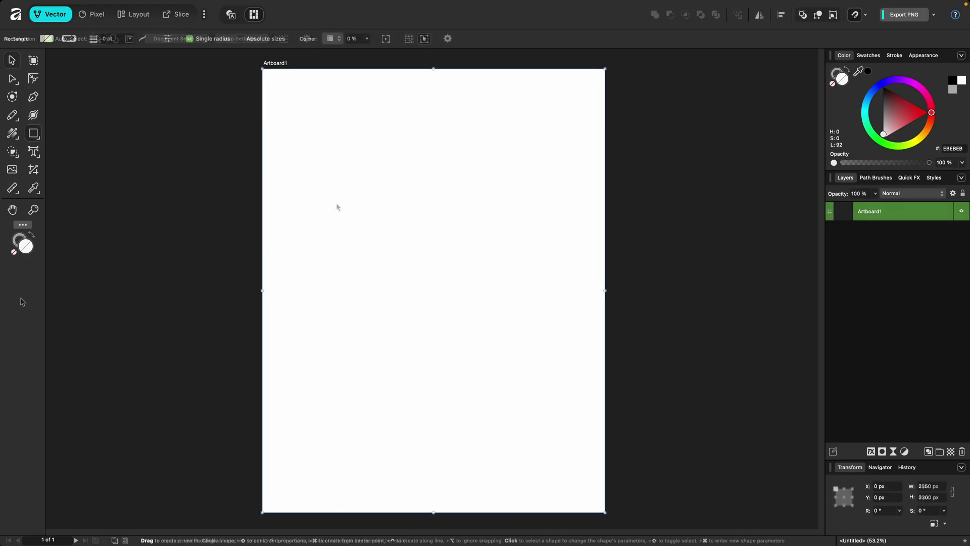
pyautogui.rightClick(22, 302)
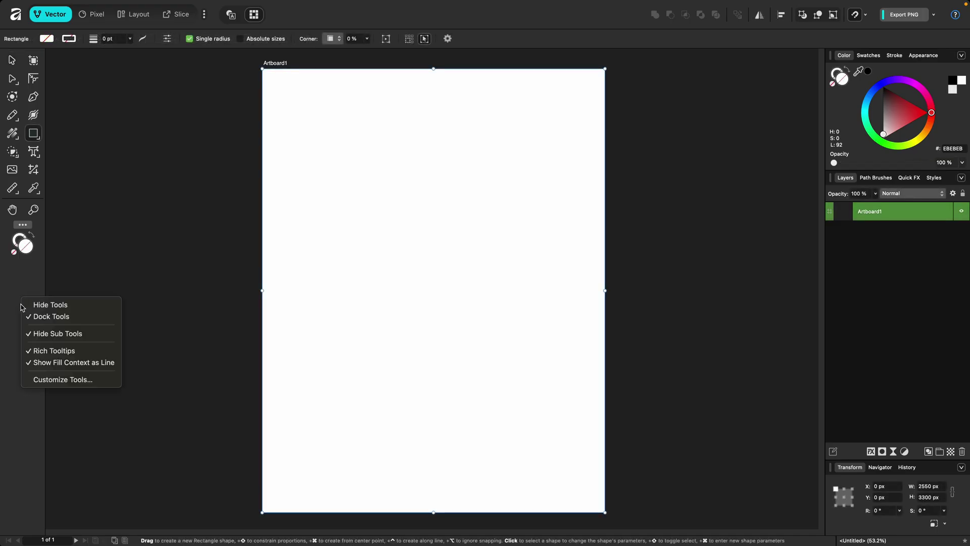
# Untick Hide Sub Tools, then draw a grey rectangle, a five-point star and an overlapping segment shape
pyautogui.click(47, 336)
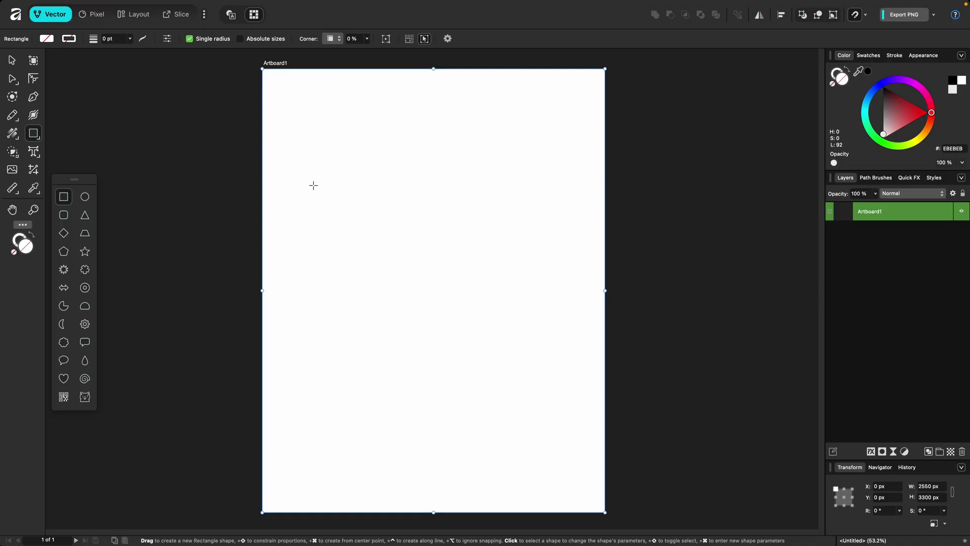
pyautogui.moveTo(320, 129); pyautogui.dragTo(524, 269)
pyautogui.click(84, 251)
pyautogui.moveTo(315, 299); pyautogui.dragTo(478, 401)
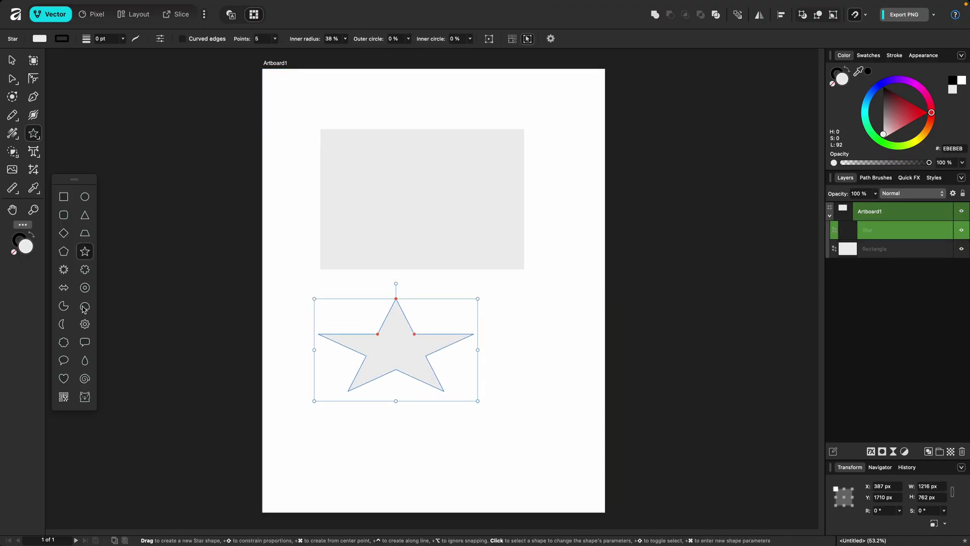
pyautogui.click(85, 306)
pyautogui.moveTo(299, 105); pyautogui.dragTo(422, 179)
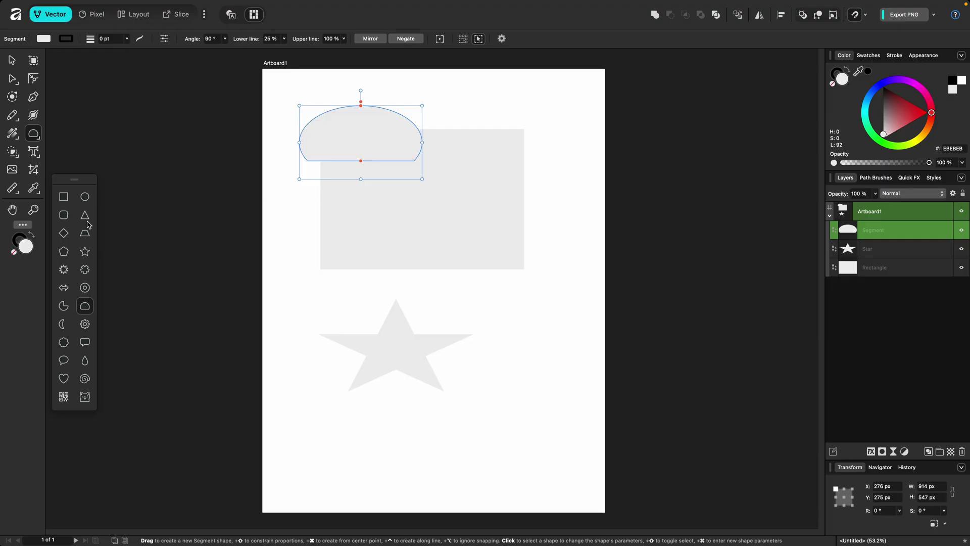
# Move the shape tools flyout, dock it as a bottom strip, then tear it off and float it again
pyautogui.moveTo(75, 180); pyautogui.dragTo(450, 63)
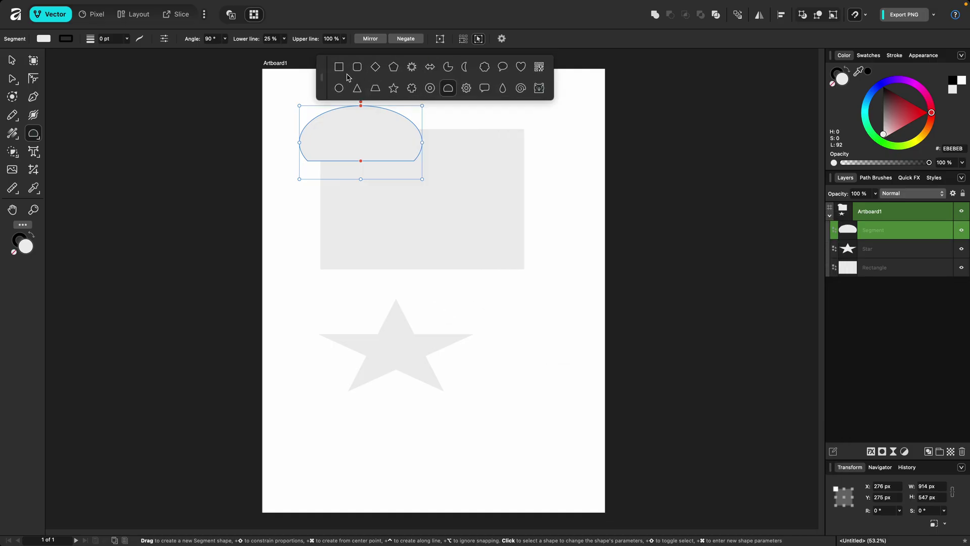
pyautogui.moveTo(317, 76); pyautogui.dragTo(422, 534)
pyautogui.moveTo(316, 508); pyautogui.dragTo(51, 319)
pyautogui.moveTo(75, 180); pyautogui.dragTo(235, 181)
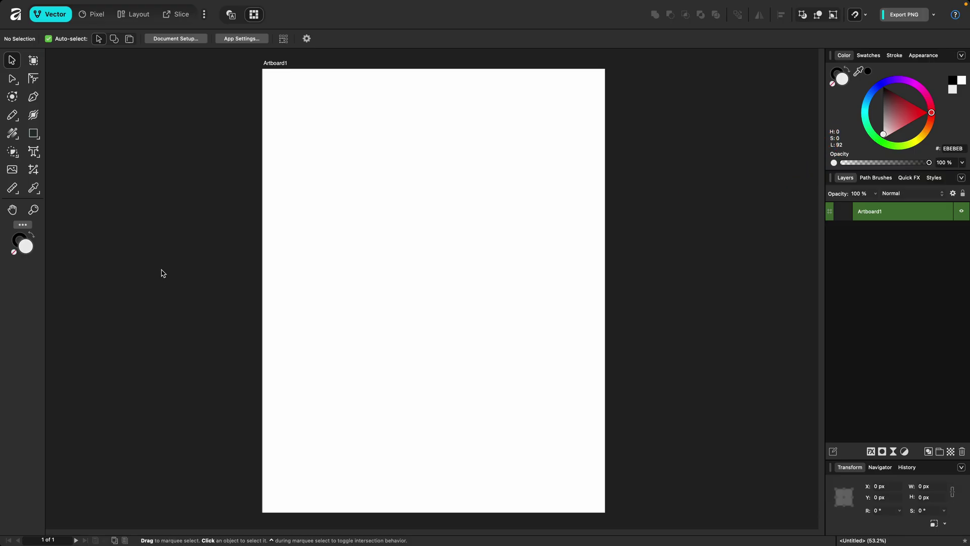
# Cycle through the Pixel, Layout and Slice personas back to Vector, then dock the Color panel beside the tools
pyautogui.click(99, 16)
pyautogui.click(132, 15)
pyautogui.click(169, 19)
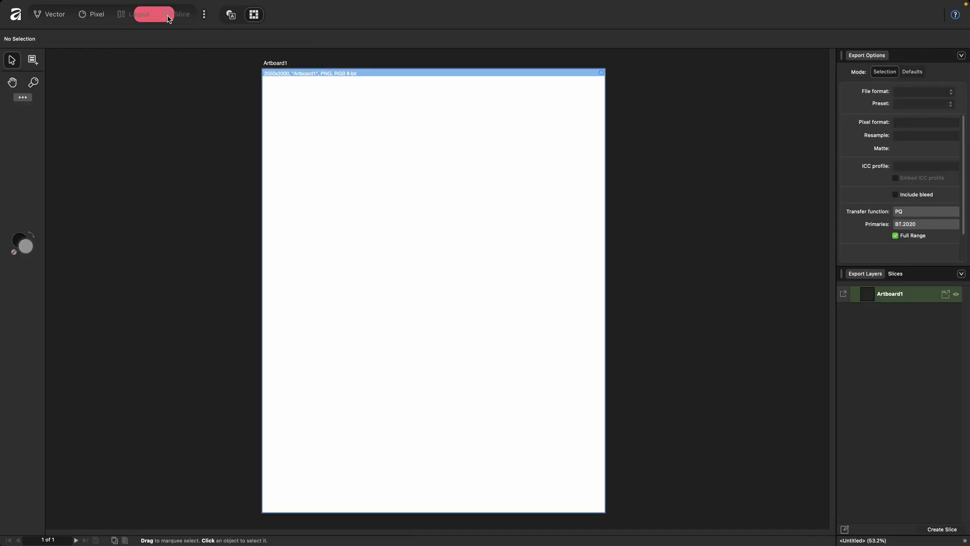
pyautogui.click(36, 16)
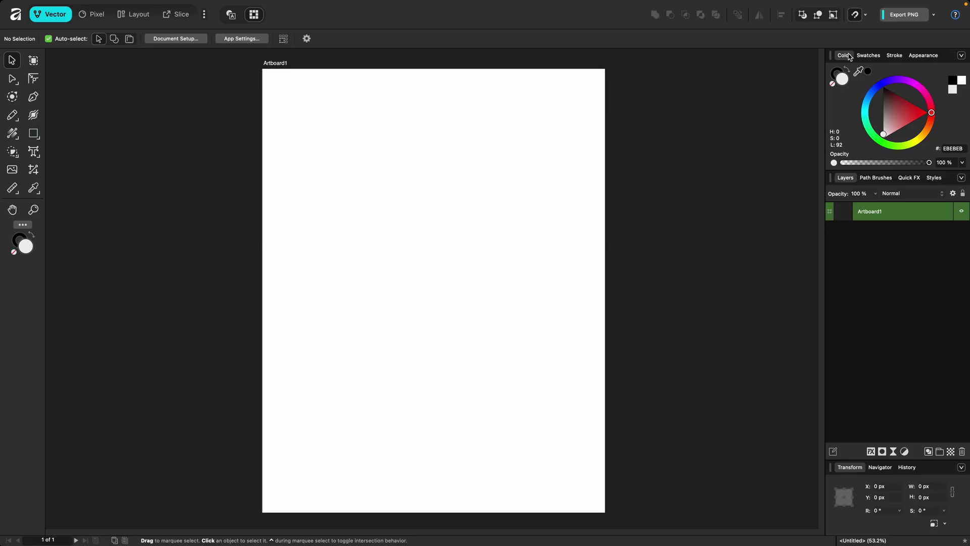
pyautogui.moveTo(844, 55)
pyautogui.mouseDown()
pyautogui.moveTo(771, 85)
pyautogui.moveTo(710, 87)
pyautogui.mouseUp()
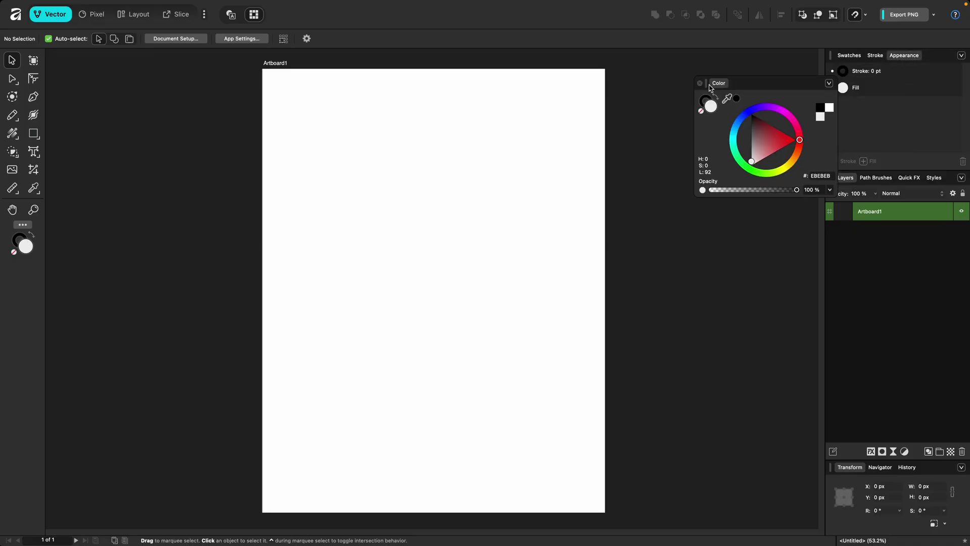
pyautogui.moveTo(727, 83); pyautogui.dragTo(60, 70)
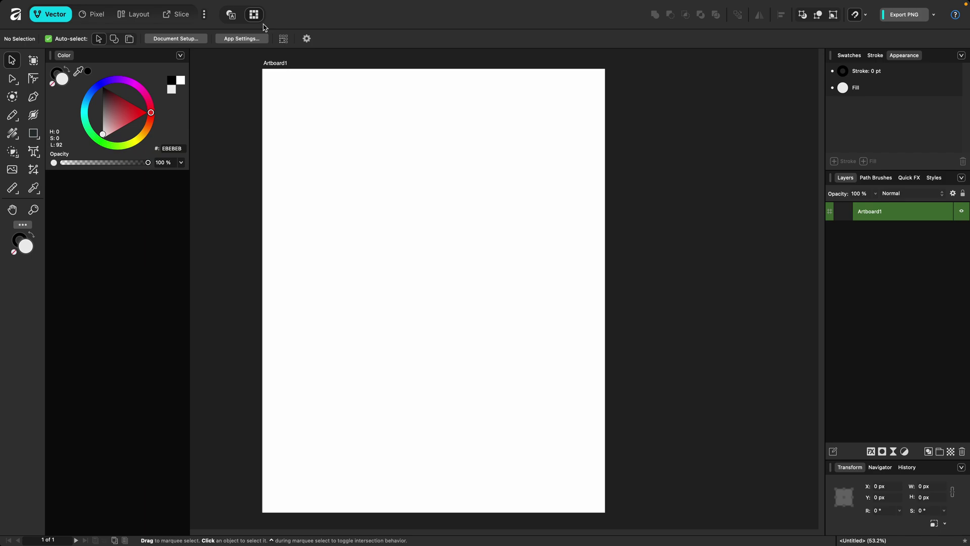
# Look through the Window menu's arrangement commands, then dismiss them without choosing any
pyautogui.moveTo(255, 2)
pyautogui.click(302, 6)
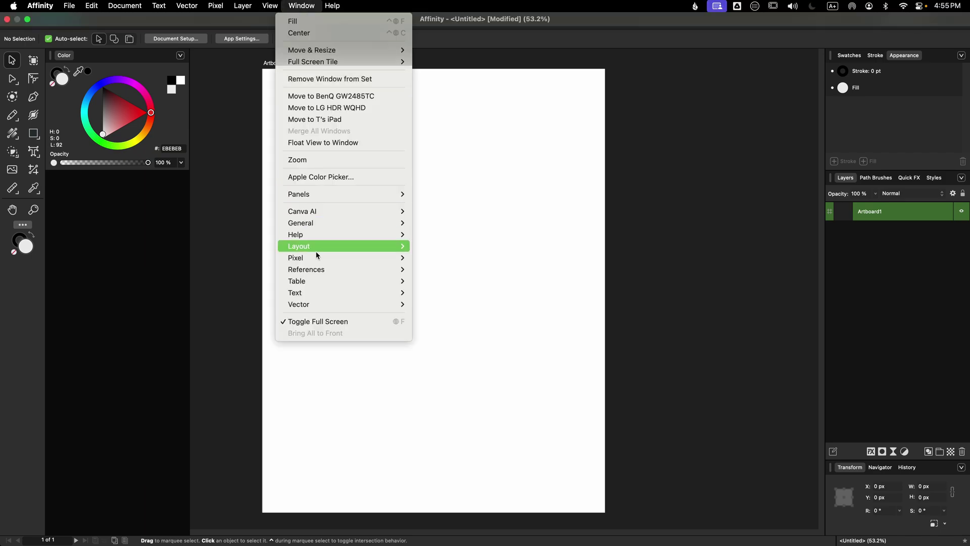
pyautogui.click(241, 278)
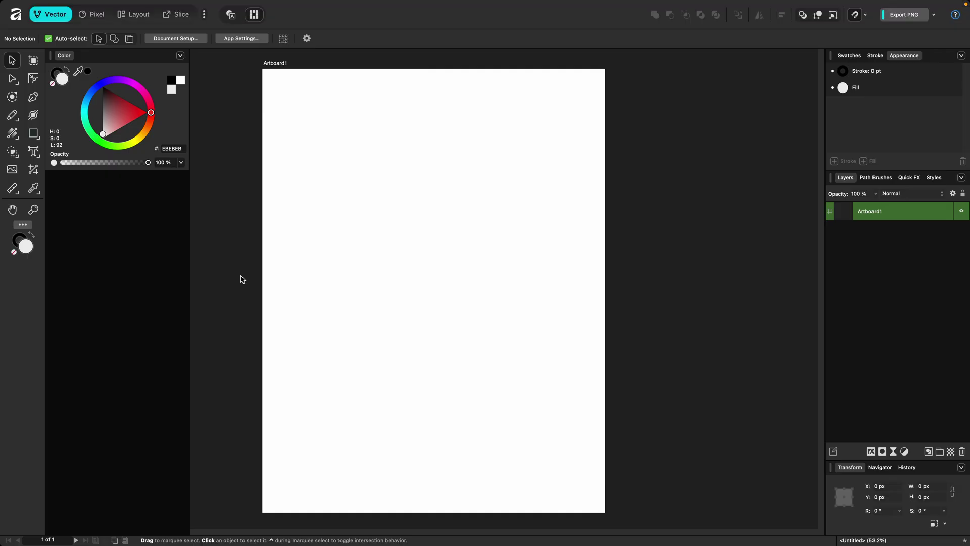
# From the Color panel's options, browse the full list of available panels, then close it
pyautogui.click(181, 56)
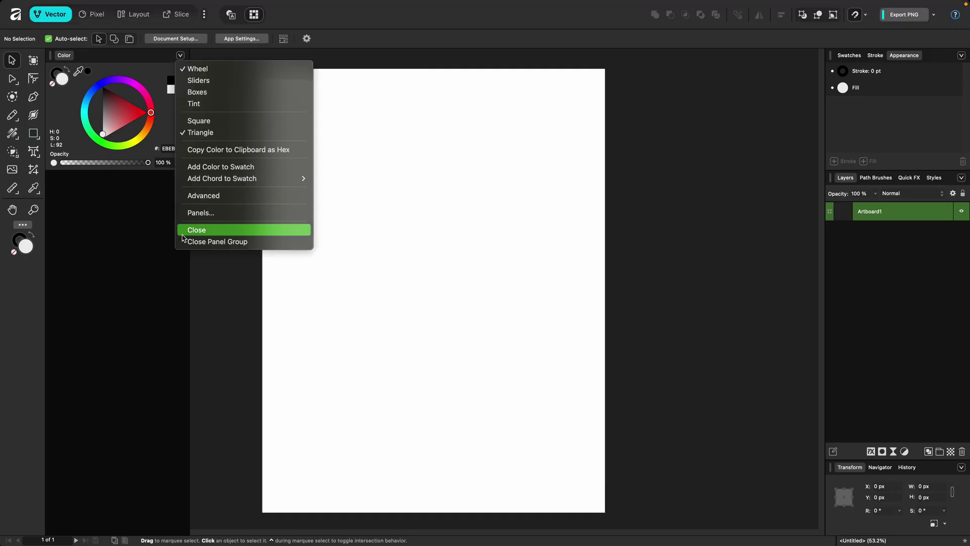
pyautogui.click(201, 213)
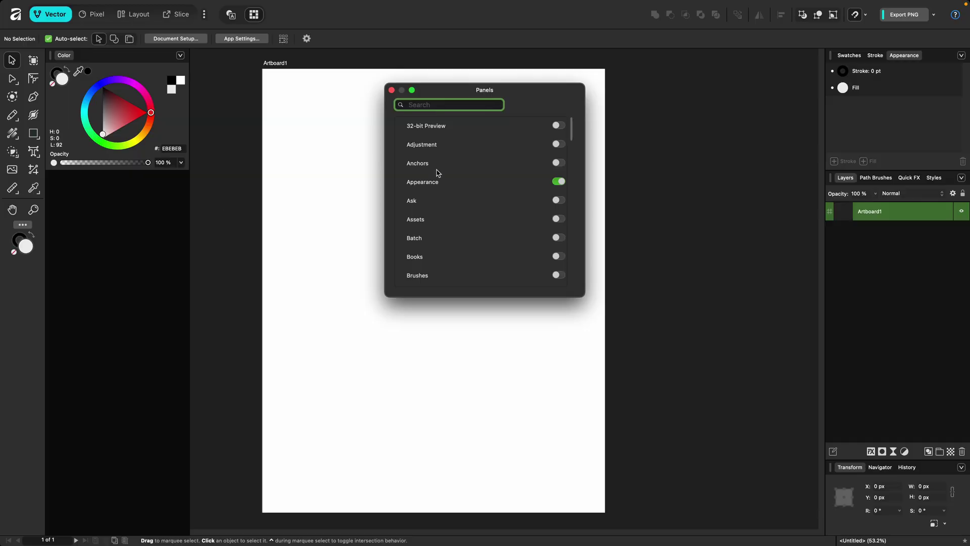
pyautogui.scroll(-3, 450, 195)
pyautogui.scroll(-6, 449, 195)
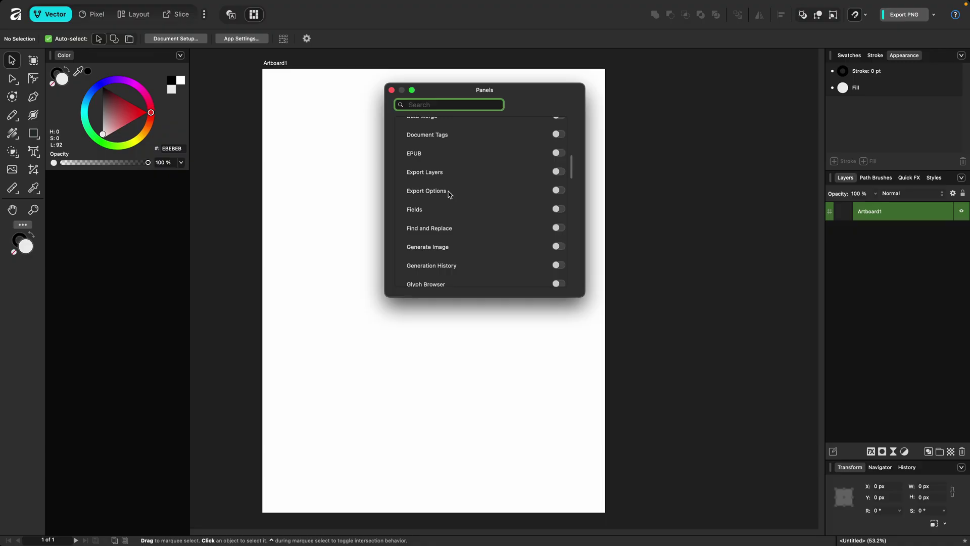
pyautogui.click(391, 90)
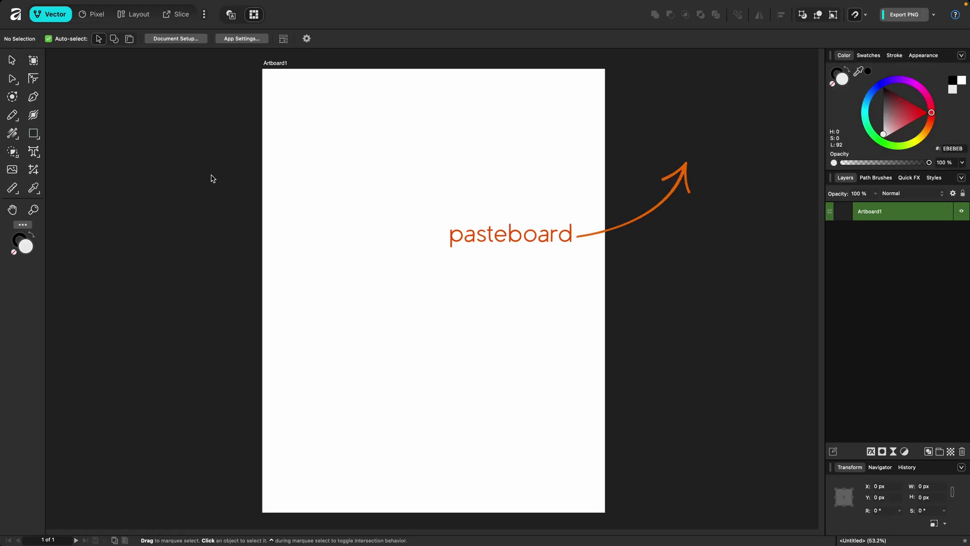
pyautogui.rightClick(210, 175)
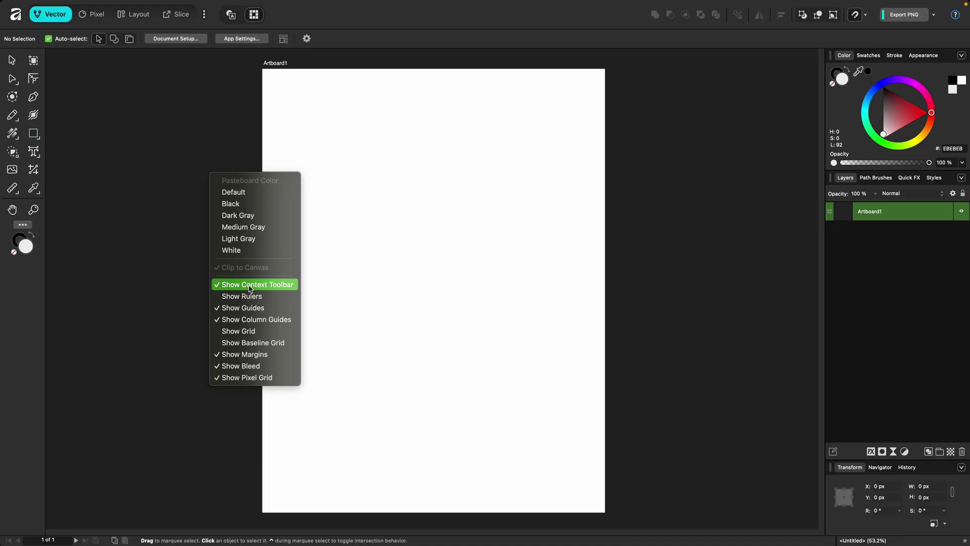
pyautogui.click(182, 275)
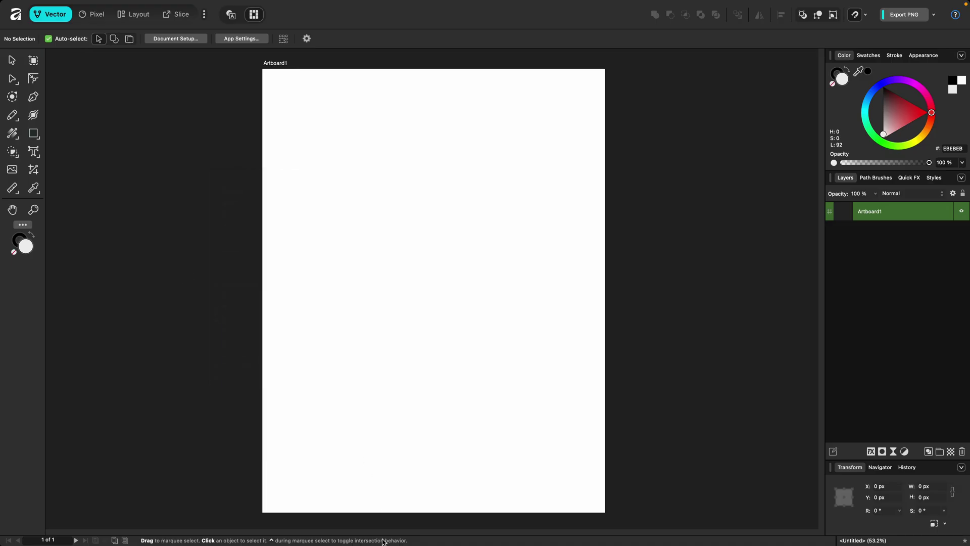